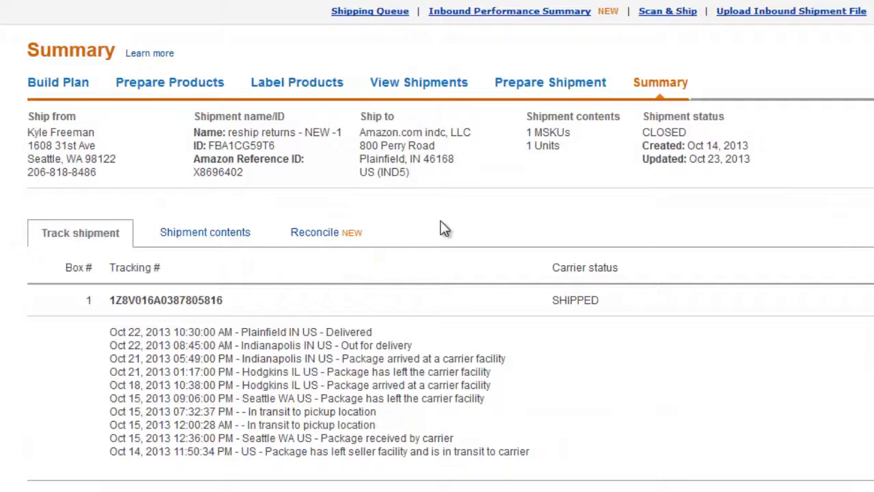
- Switch the shipment to its Reconcile tab listing product discrepancies and research requests
{"action": "left_click", "coordinate": [315, 233]}
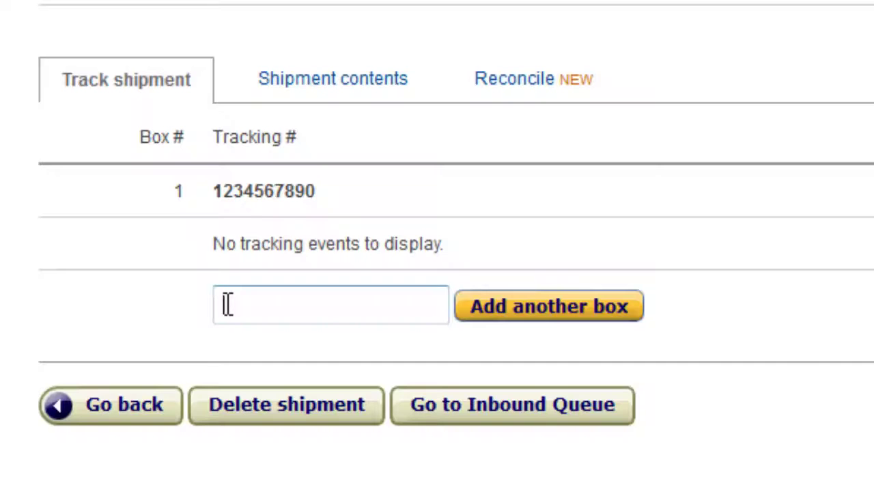
- Enter the tracking number for another box under Track shipment
{"action": "type", "text": "2"}
{"action": "type", "text": "98"}
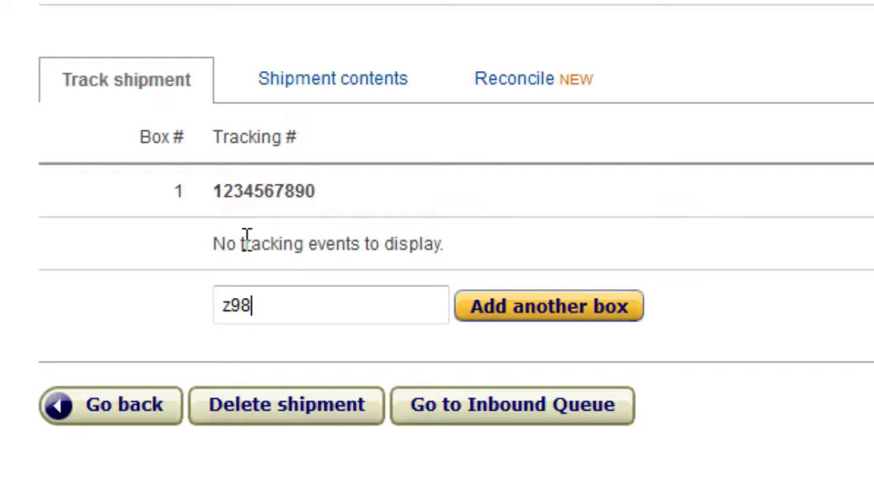
{"action": "type", "text": "23456"}
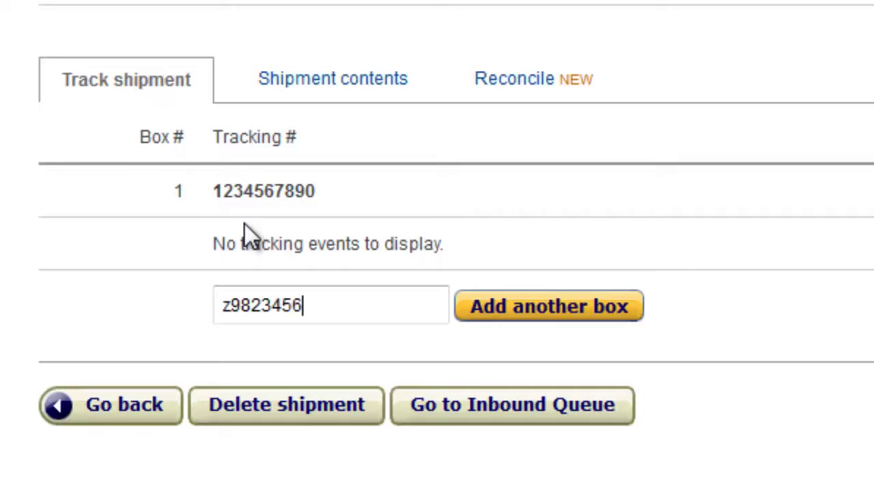
{"action": "type", "text": "78827262"}
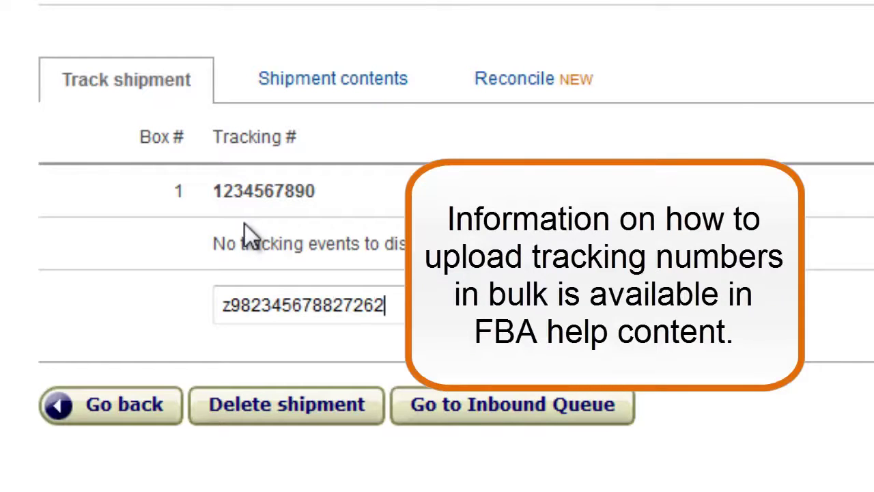
{"action": "type", "text": "0"}
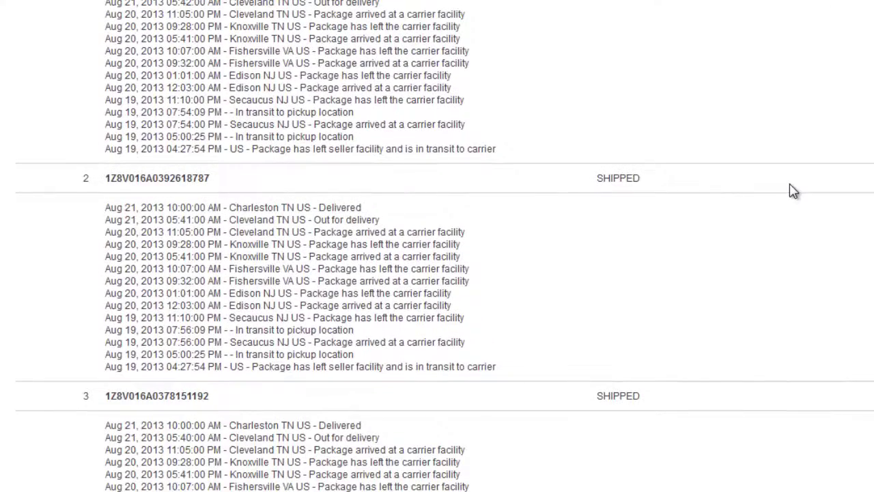
- Scroll through the tracking events to confirm each box shows Delivered
{"action": "scroll", "coordinate": [793, 191], "scroll_direction": "down", "scroll_amount": 2}
{"action": "scroll", "coordinate": [579, 156], "scroll_direction": "down", "scroll_amount": 3}
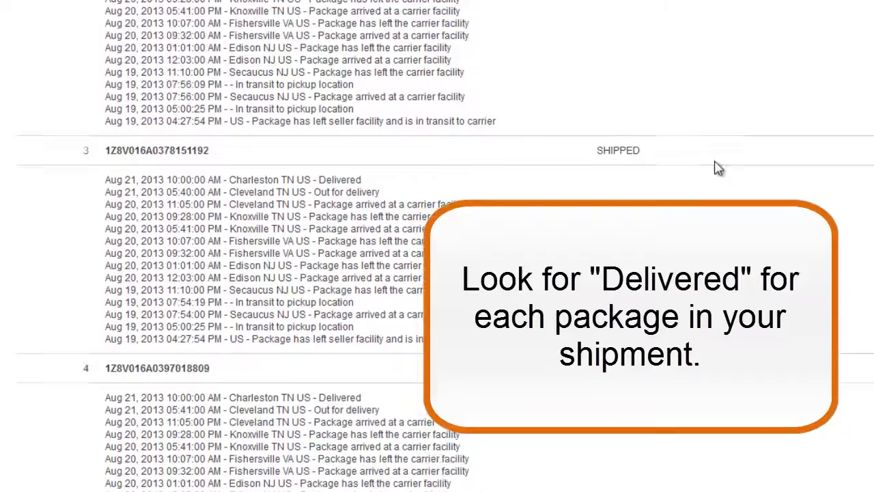
{"action": "scroll", "coordinate": [663, 168], "scroll_direction": "down", "scroll_amount": 2}
{"action": "scroll", "coordinate": [865, 215], "scroll_direction": "down", "scroll_amount": 3}
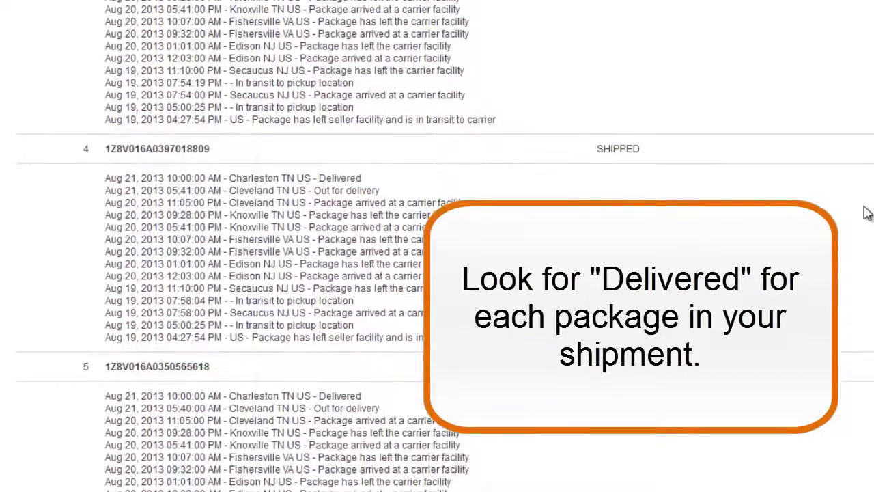
{"action": "scroll", "coordinate": [865, 215], "scroll_direction": "down", "scroll_amount": 4}
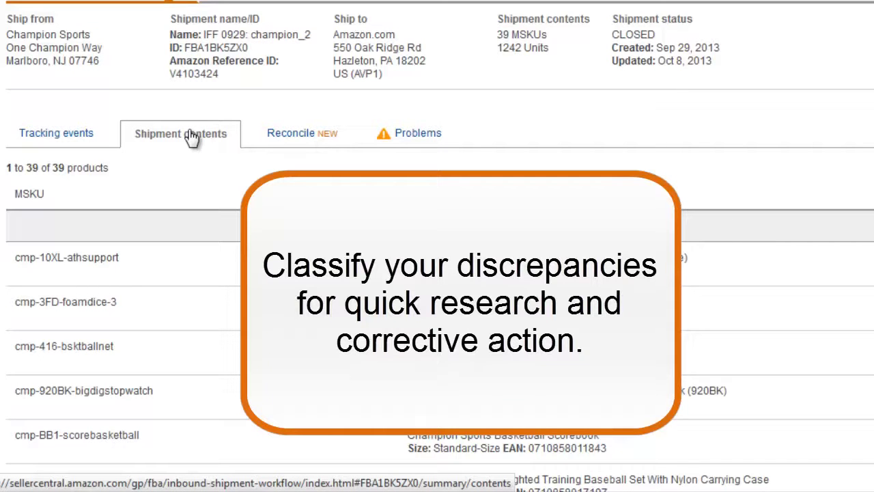
- Review the champion_2 discrepancies' located units (29, 145) and classification choices for the -1 and +1 discrepancies
{"action": "left_click", "coordinate": [321, 136]}
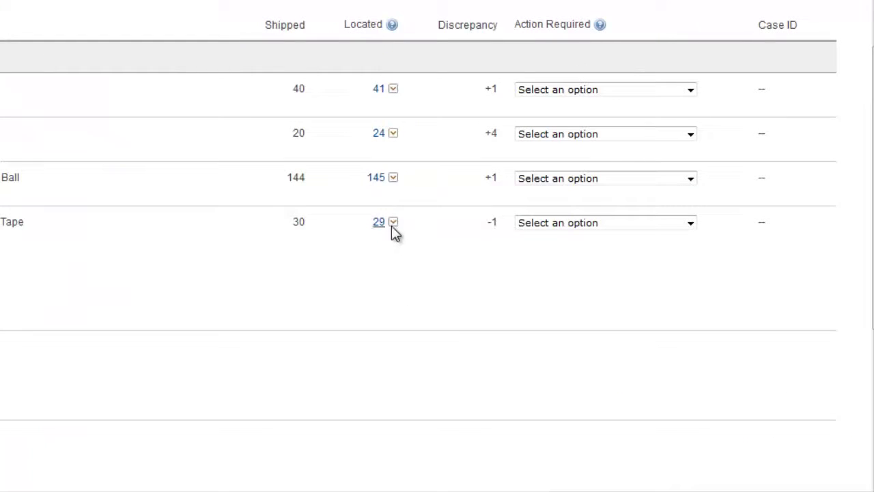
{"action": "left_click", "coordinate": [393, 225]}
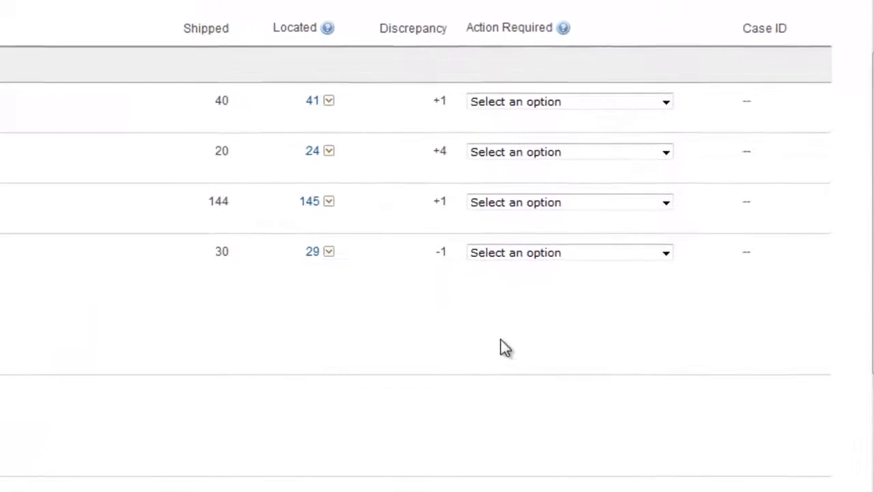
{"action": "left_click", "coordinate": [641, 286]}
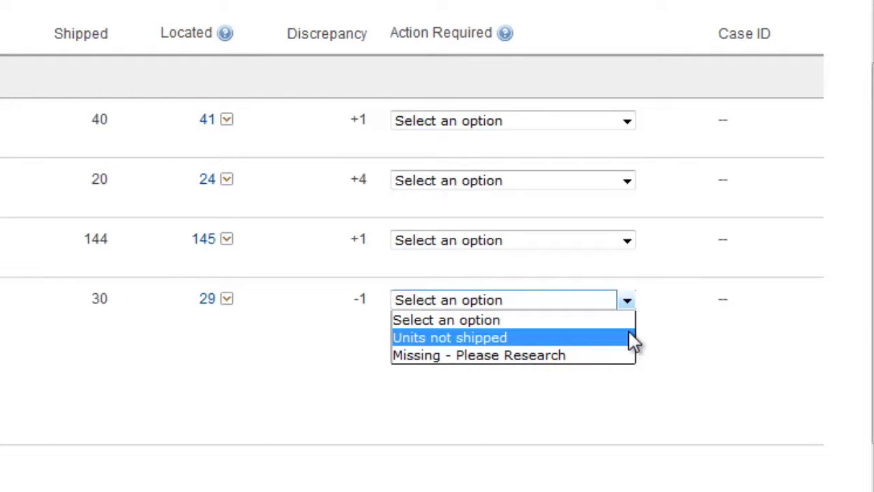
{"action": "left_click", "coordinate": [651, 361]}
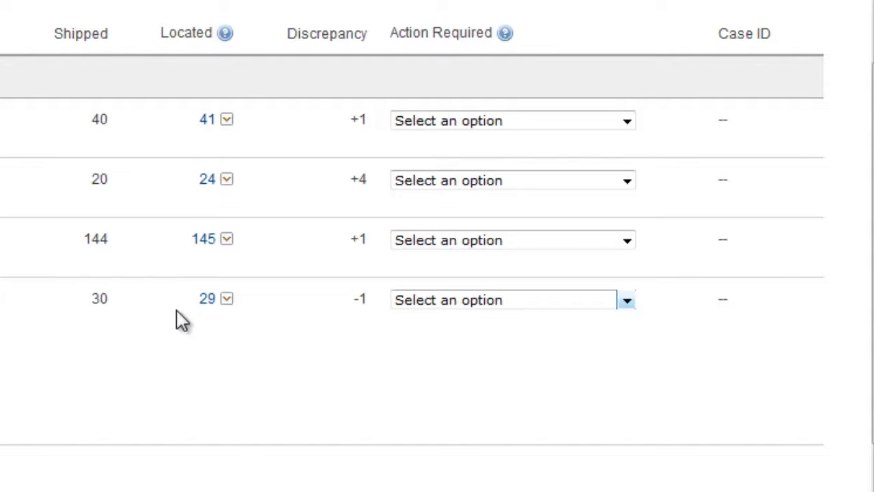
{"action": "left_click", "coordinate": [222, 244]}
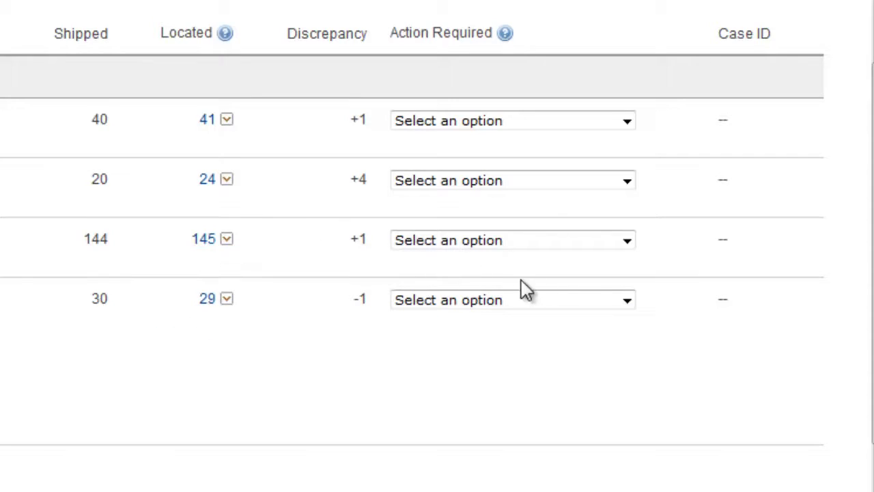
{"action": "left_click", "coordinate": [629, 242]}
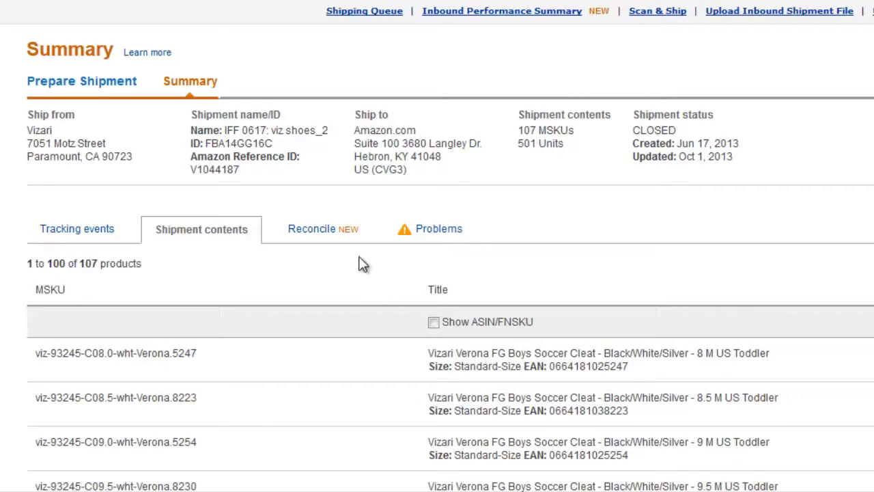
- Show viz shoes_2's 13 discrepant products, then scroll to documentation requirements and the additional-information box
{"action": "left_click", "coordinate": [323, 229]}
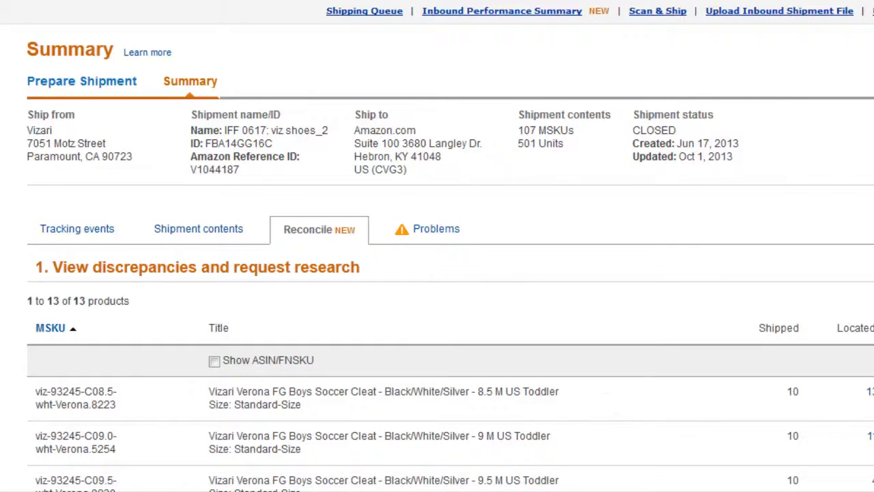
{"action": "scroll", "coordinate": [437, 273], "scroll_direction": "down", "scroll_amount": 1}
{"action": "scroll", "coordinate": [437, 274], "scroll_direction": "down", "scroll_amount": 1}
{"action": "scroll", "coordinate": [437, 273], "scroll_direction": "down", "scroll_amount": 2}
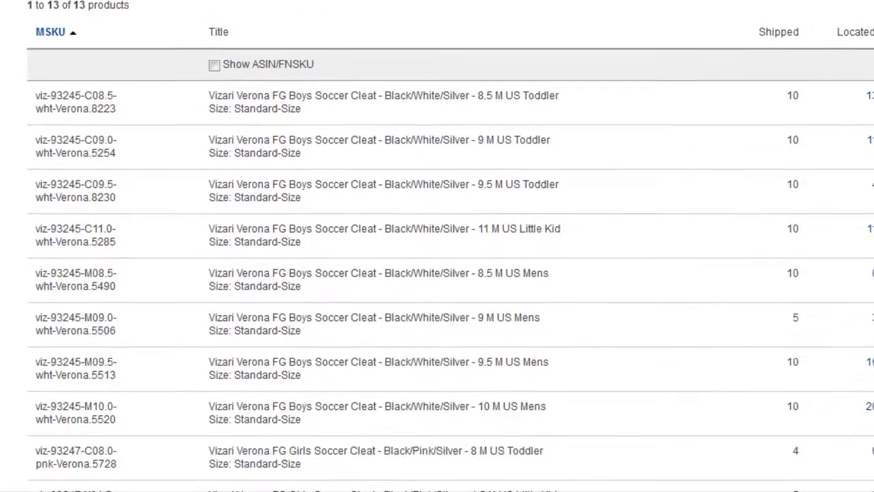
{"action": "scroll", "coordinate": [437, 274], "scroll_direction": "down", "scroll_amount": 4}
{"action": "scroll", "coordinate": [438, 274], "scroll_direction": "down", "scroll_amount": 2}
{"action": "scroll", "coordinate": [437, 274], "scroll_direction": "down", "scroll_amount": 2}
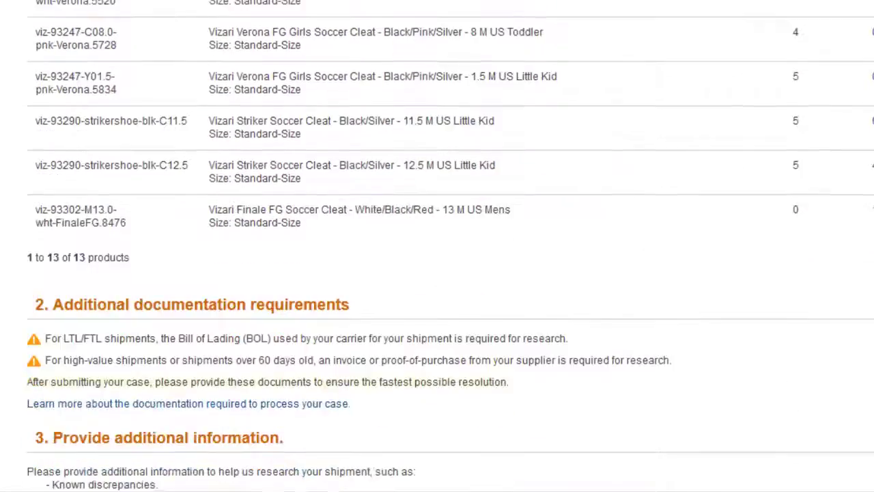
{"action": "scroll", "coordinate": [437, 274], "scroll_direction": "down", "scroll_amount": 2}
{"action": "scroll", "coordinate": [437, 273], "scroll_direction": "down", "scroll_amount": 2}
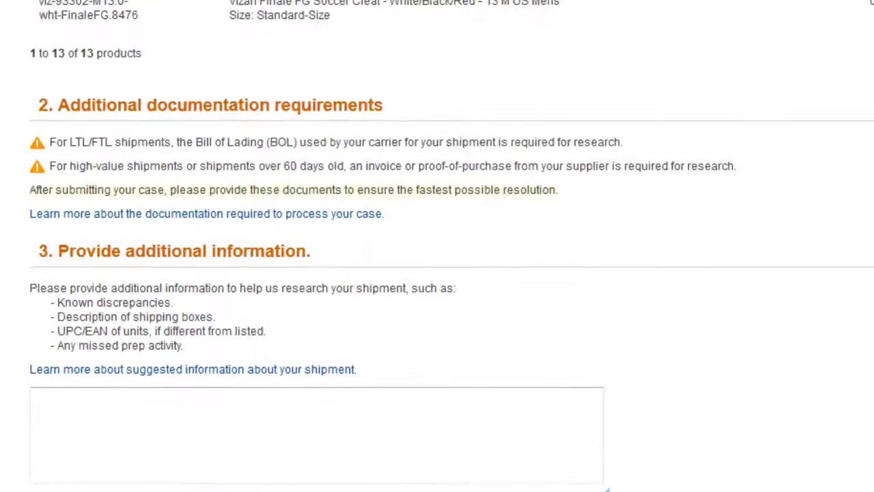